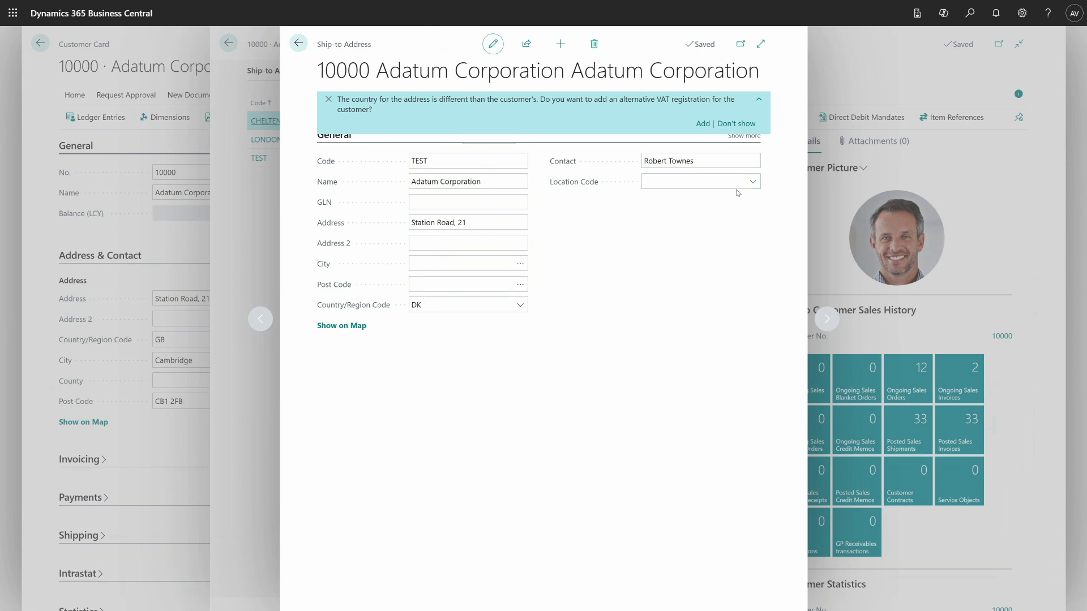
- Add alternative VAT registration DK12345678 to customer 10000, with EU posting groups
click(702, 125)
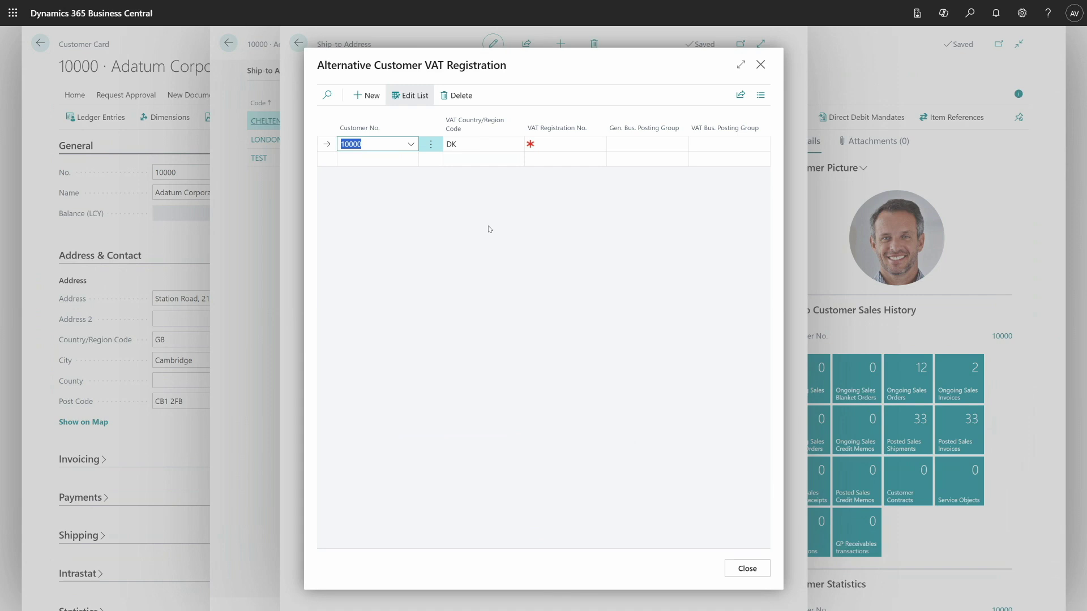
click(551, 143)
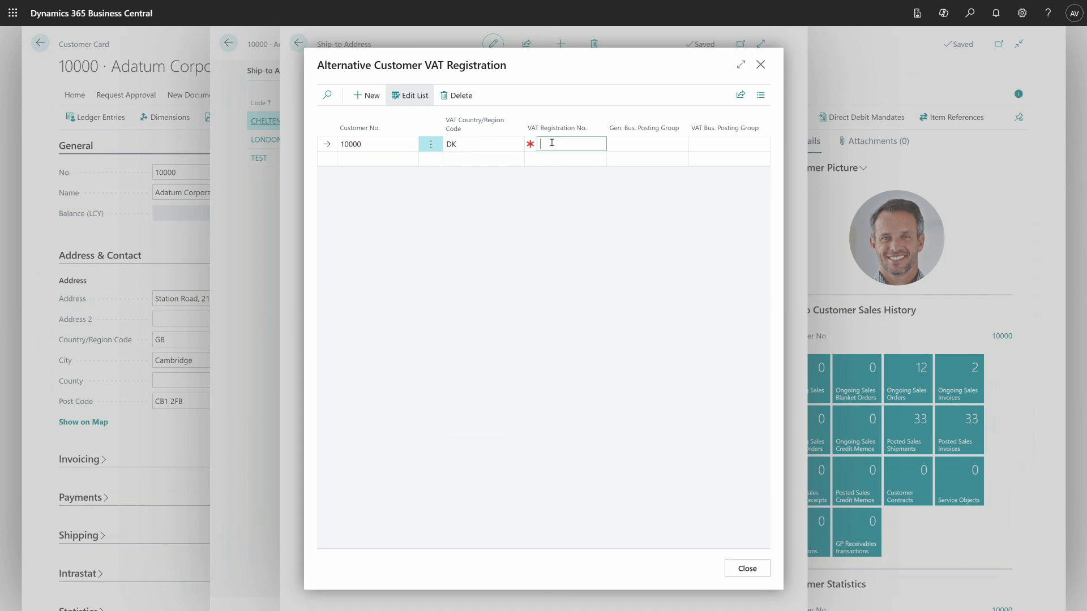
text(DK123)
key(Tab)
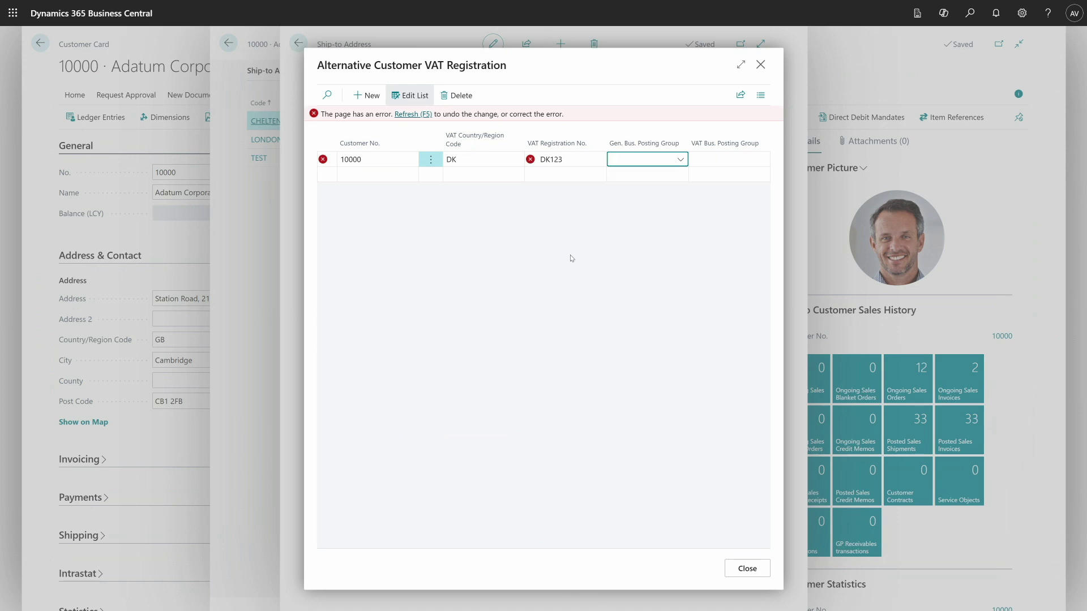
mouse_move(531, 158)
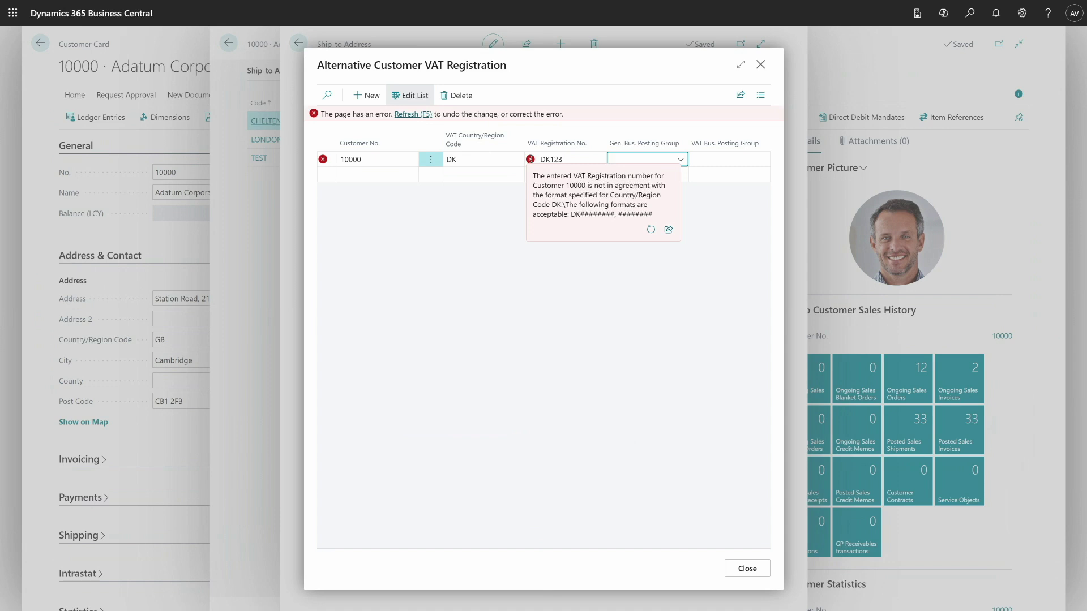
click(572, 159)
click(572, 159)
text(45678)
key(Tab)
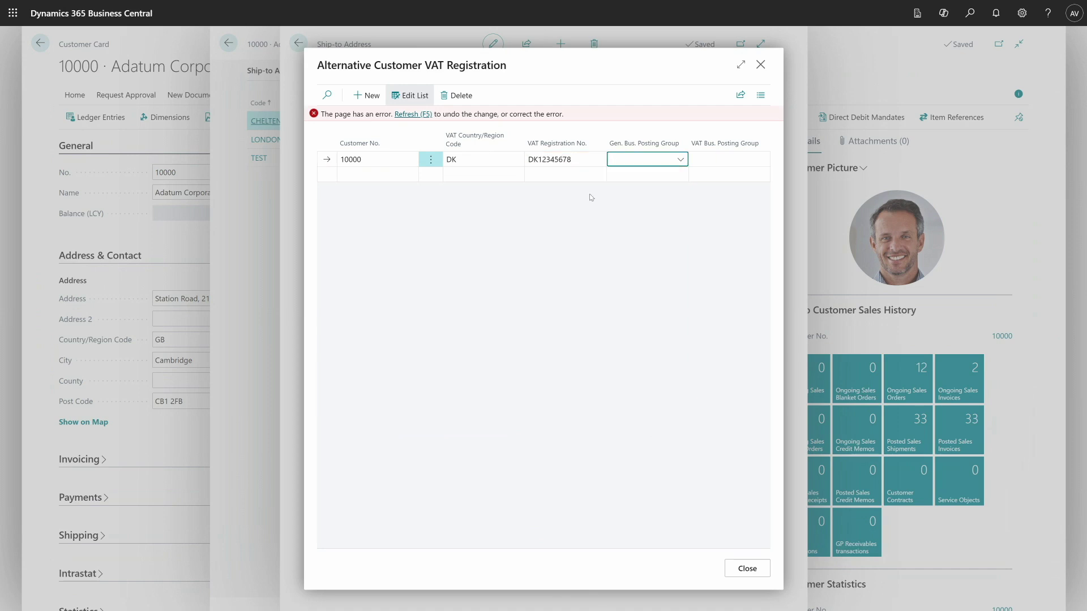
text(EU)
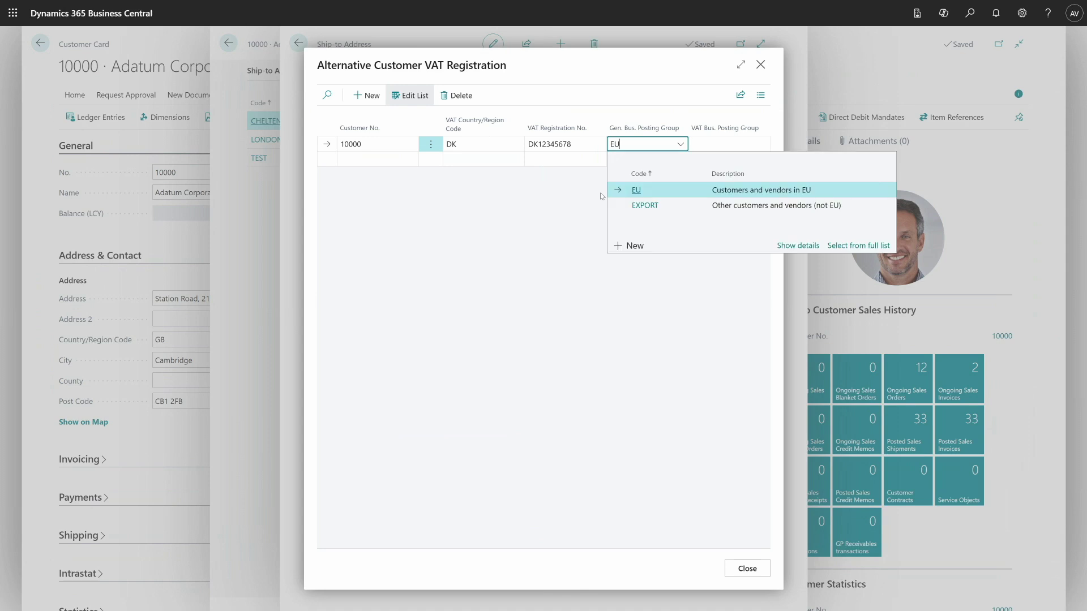
click(658, 192)
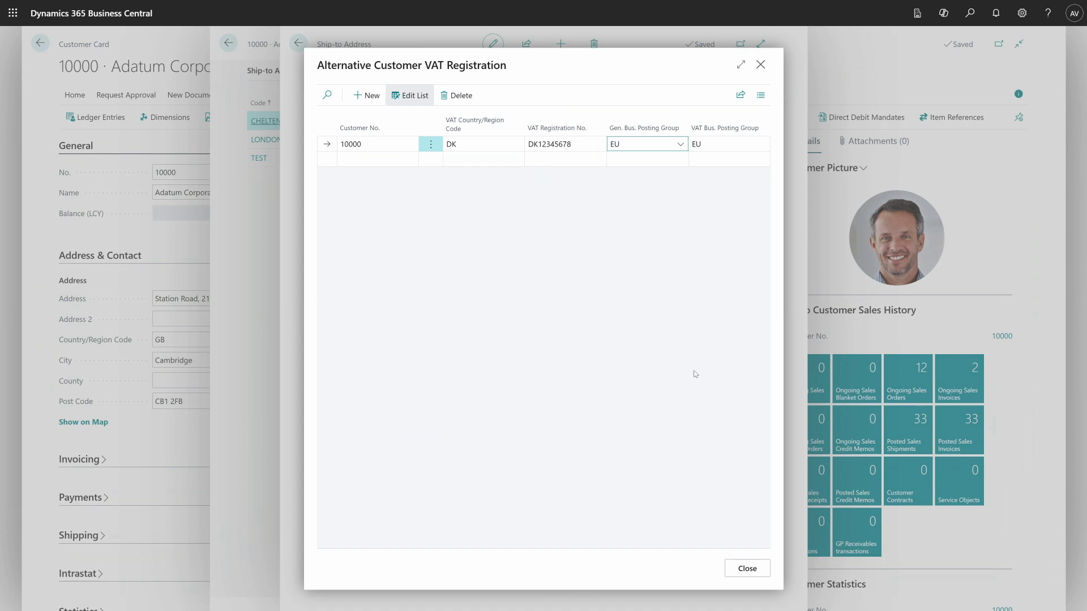
- Change the TEST ship-to address country to BE and dismiss the VAT suggestion
click(748, 568)
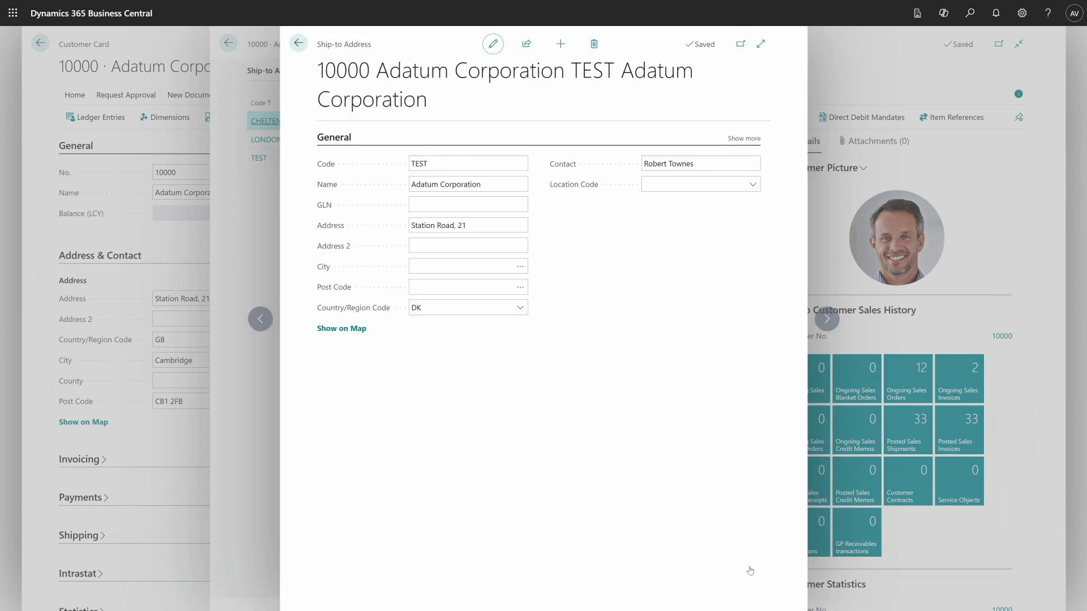
click(433, 307)
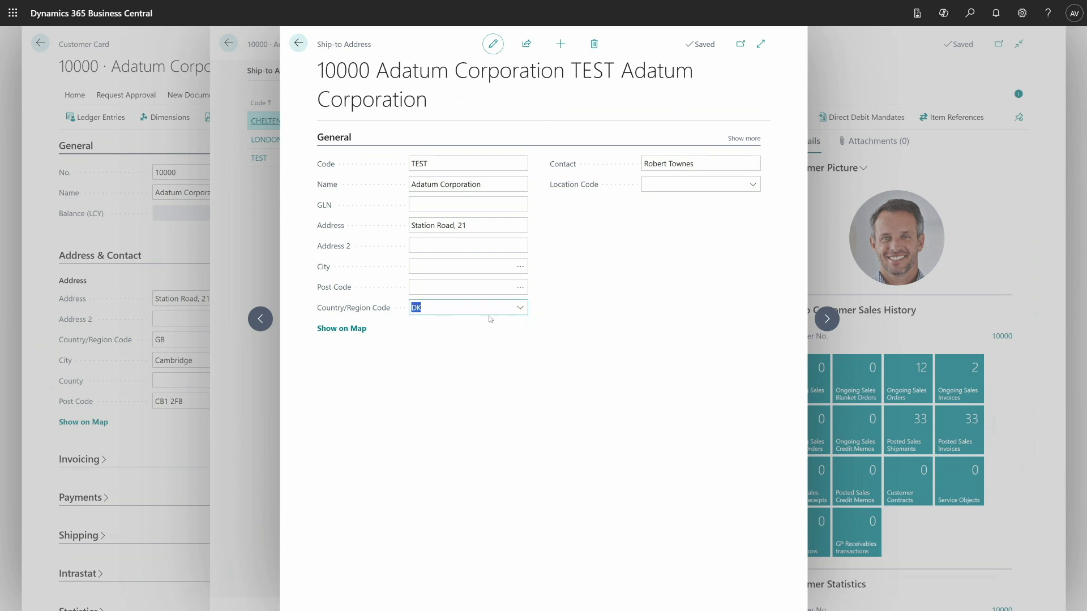
text(BE)
key(Tab)
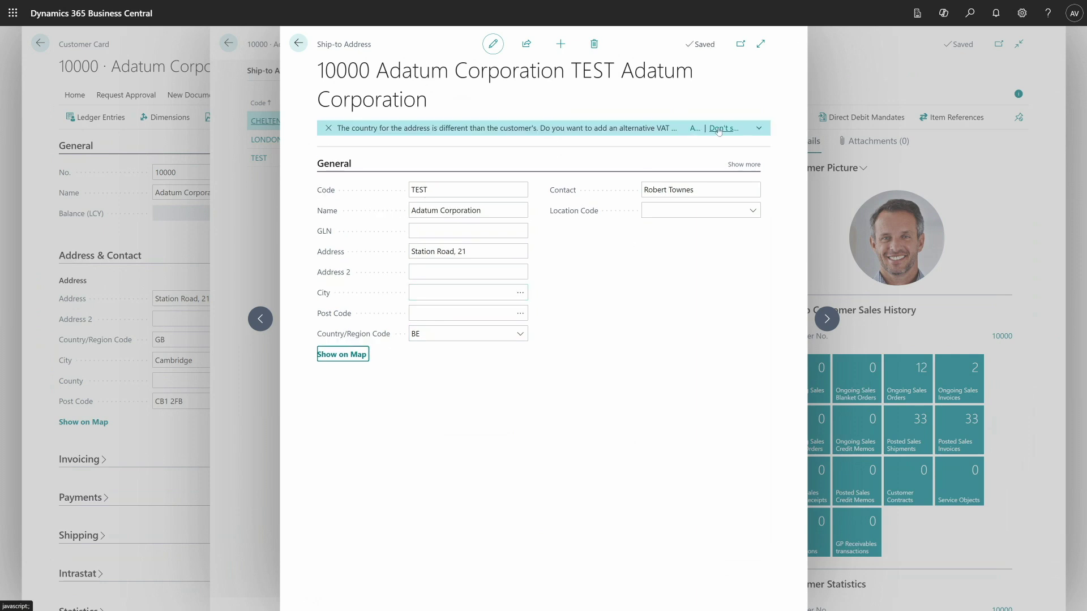
click(723, 128)
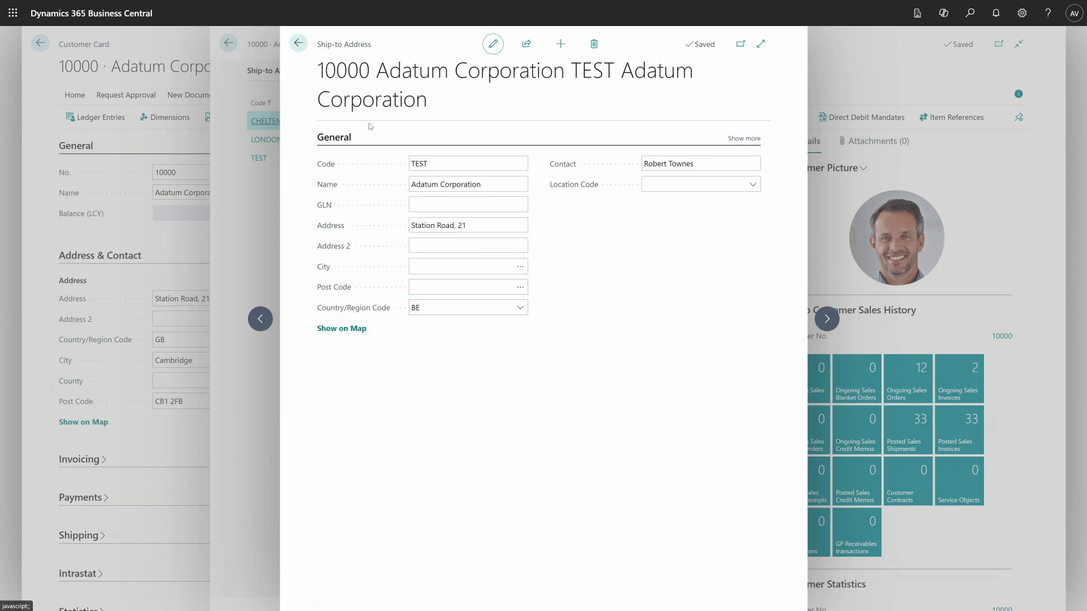
click(298, 43)
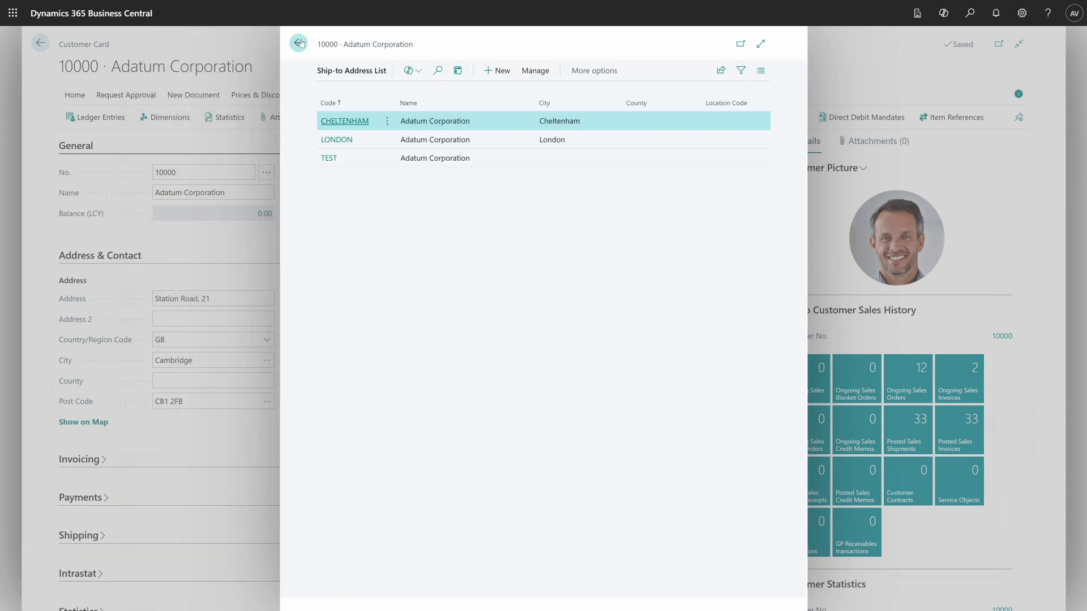
click(299, 43)
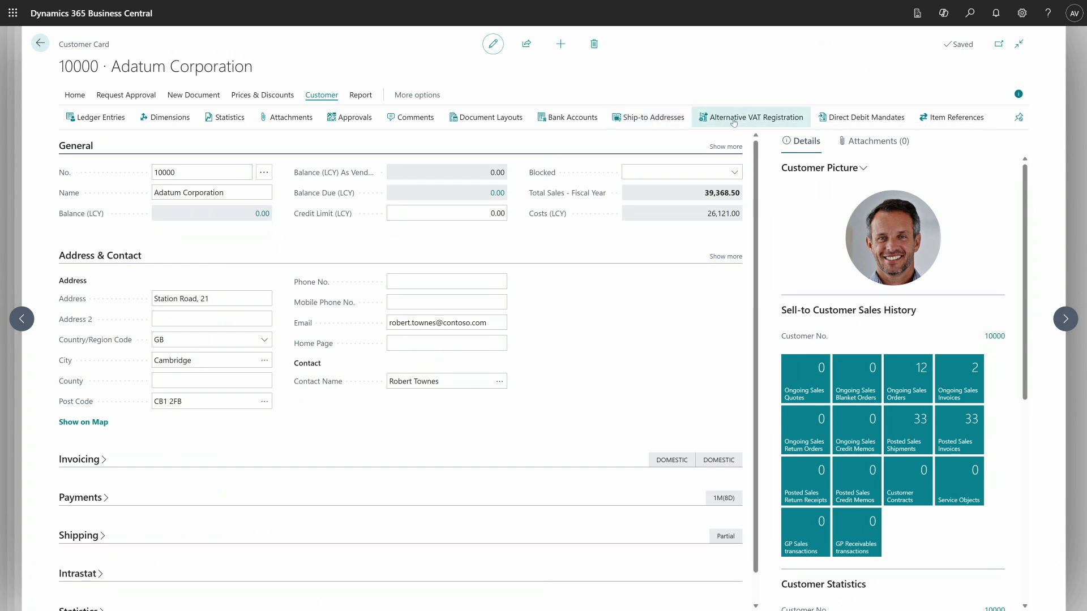
- Add a second alternative VAT registration line, country BE with number BE123456789
click(733, 118)
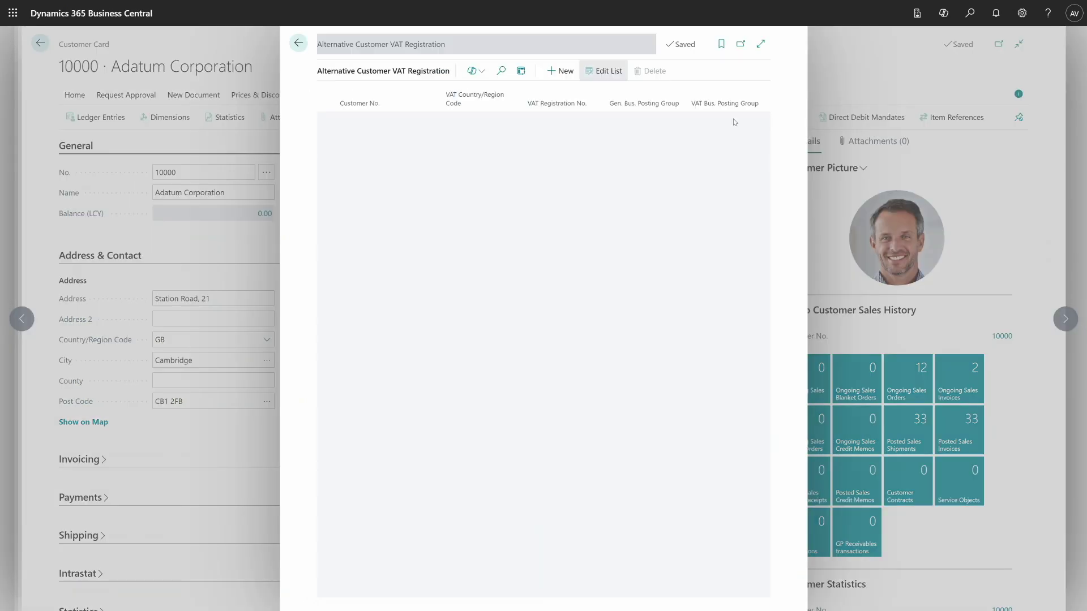
click(404, 138)
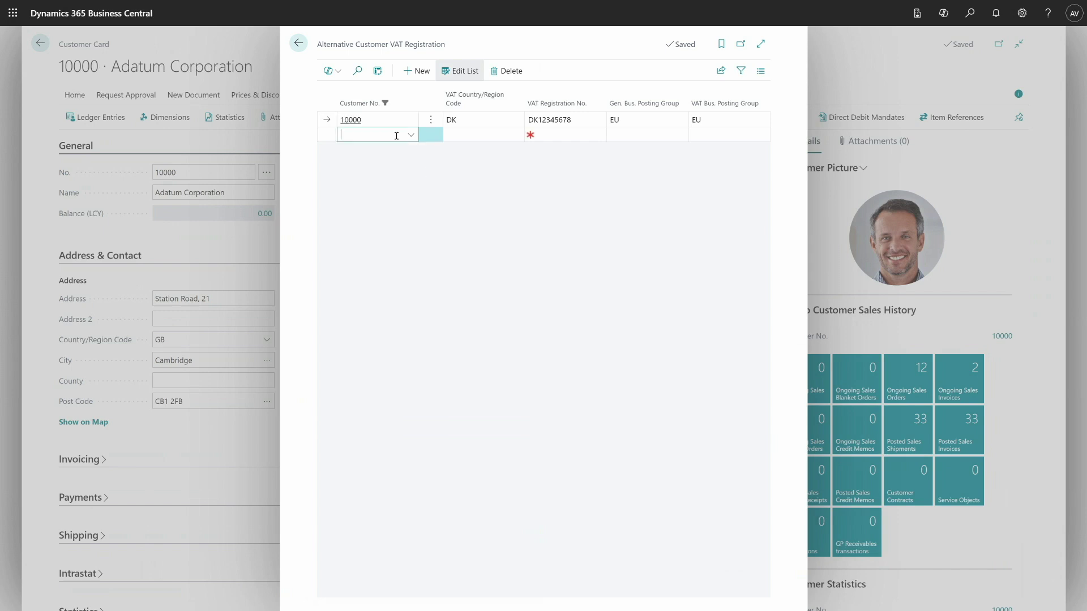
click(477, 135)
text(BE)
key(Tab)
text(BE123456789)
key(Tab)
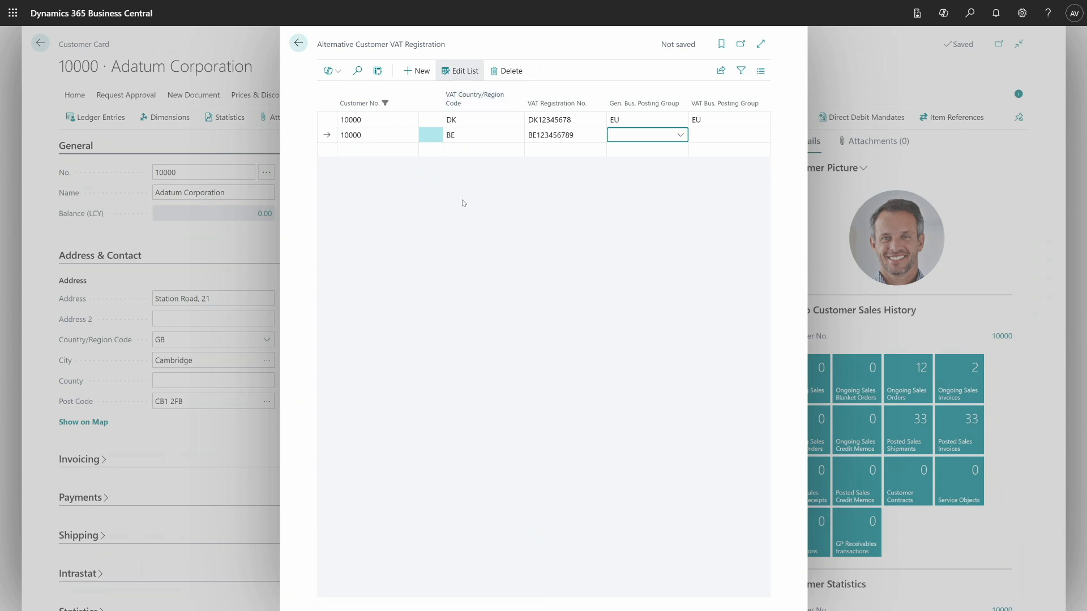
click(299, 45)
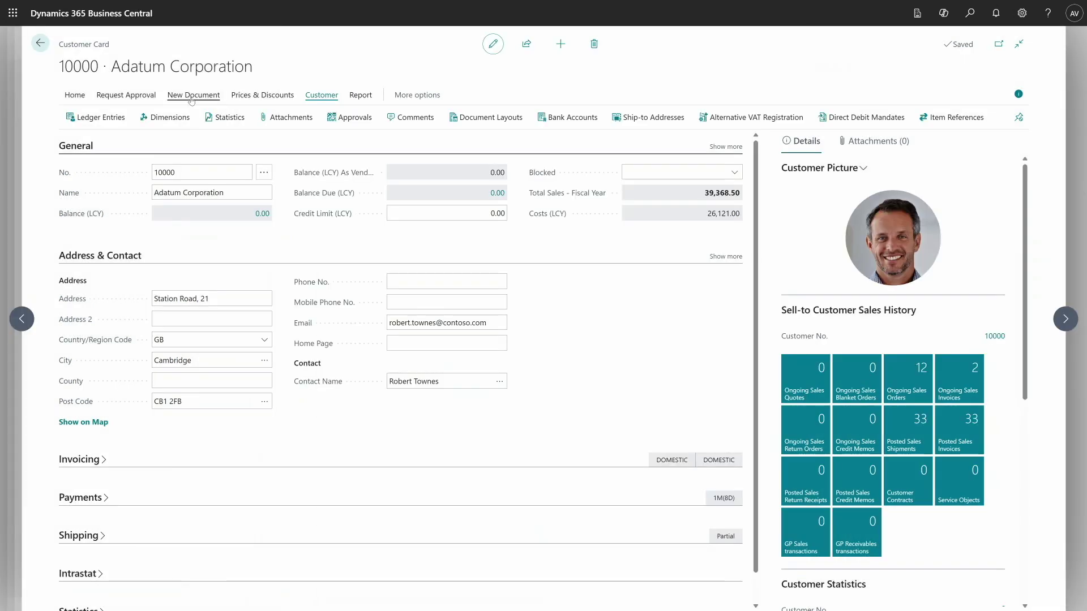
click(199, 92)
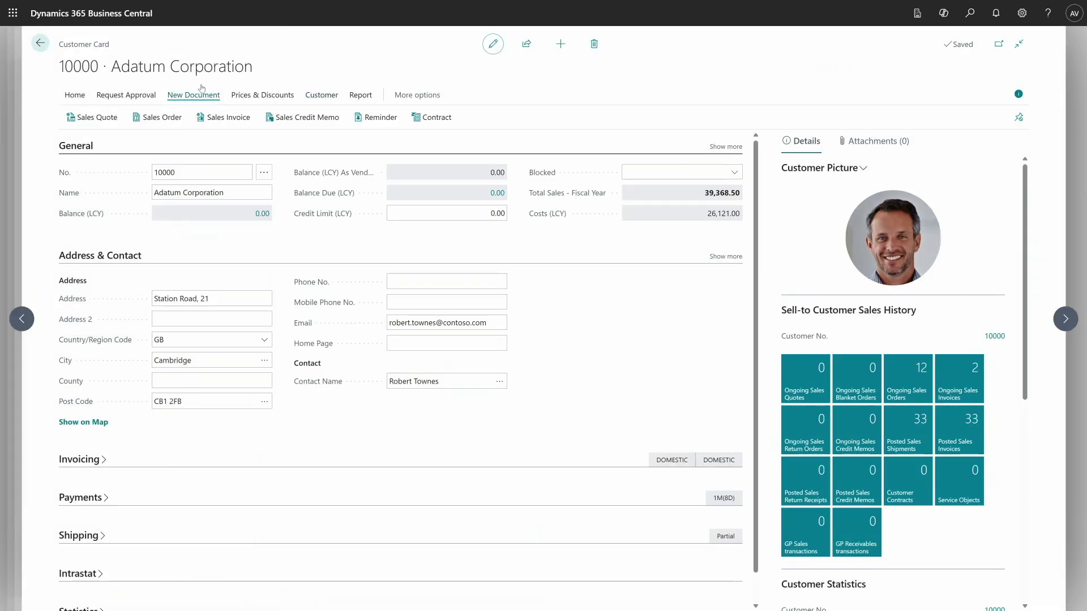
- Open sales order 101014 and scroll down to its Shipping and Billing section
click(41, 44)
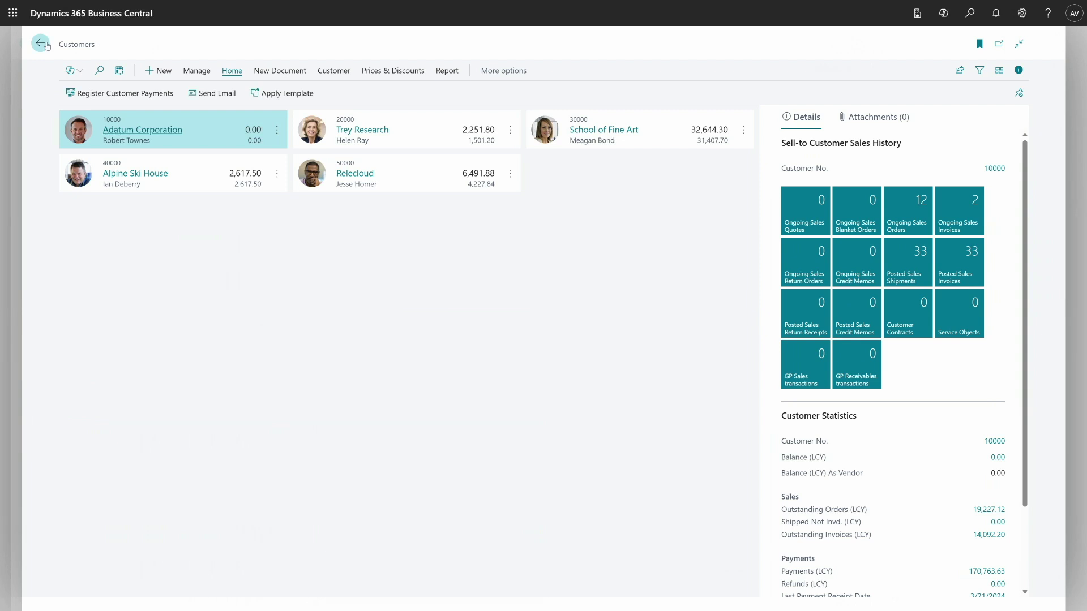
click(41, 43)
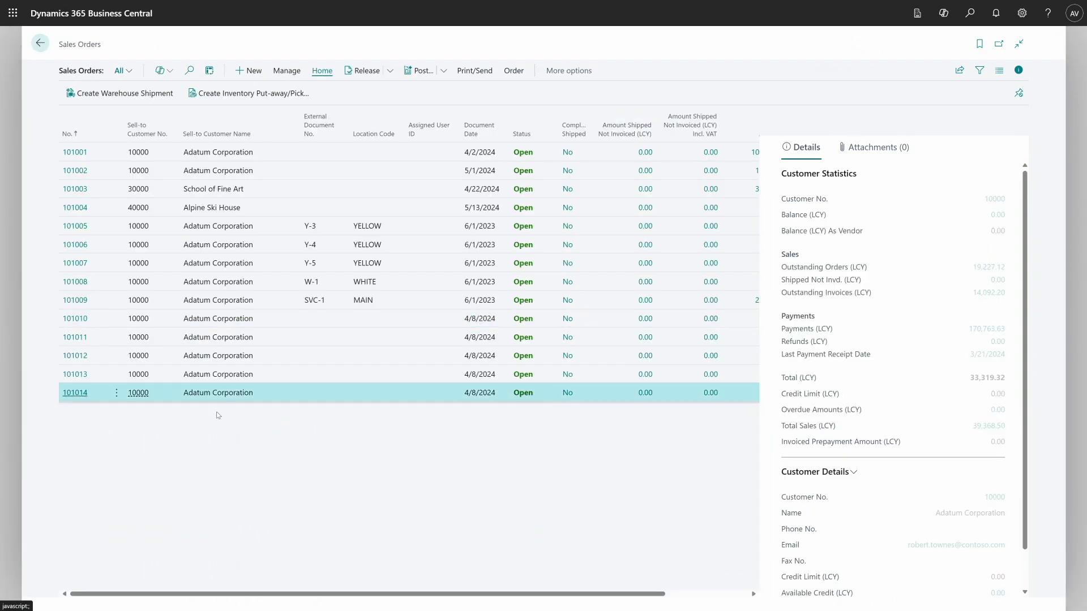
click(83, 393)
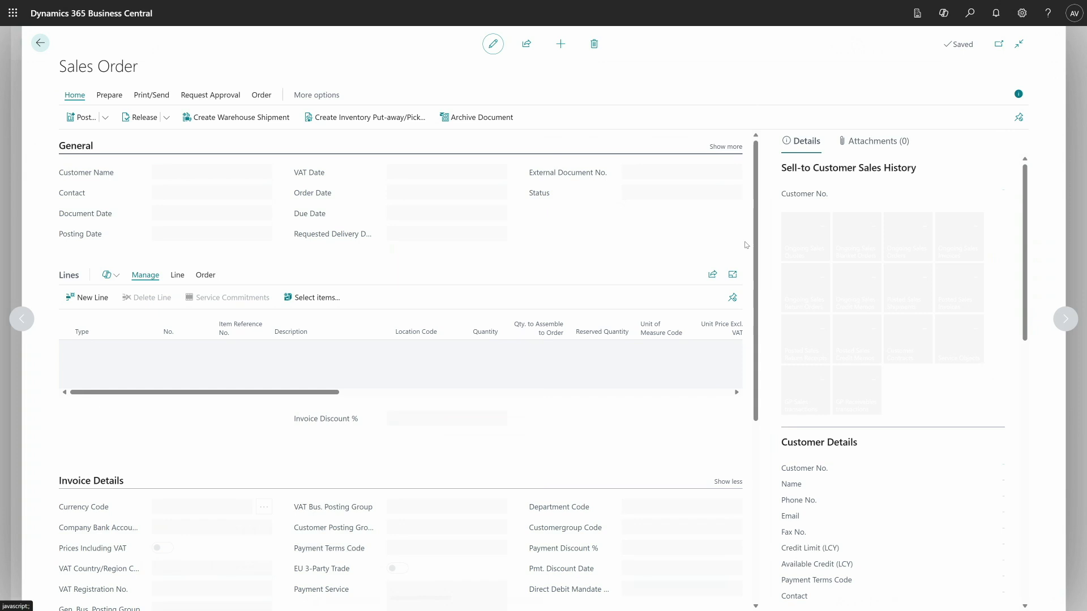
scroll(754, 295, down, 2)
scroll(754, 294, down, 3)
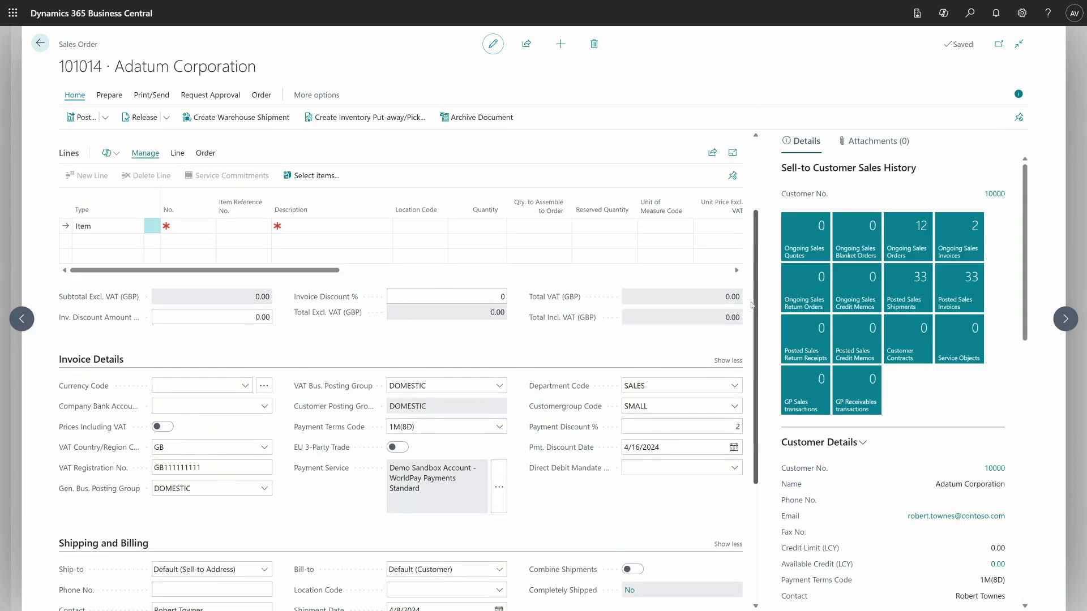
scroll(744, 364, down, 2)
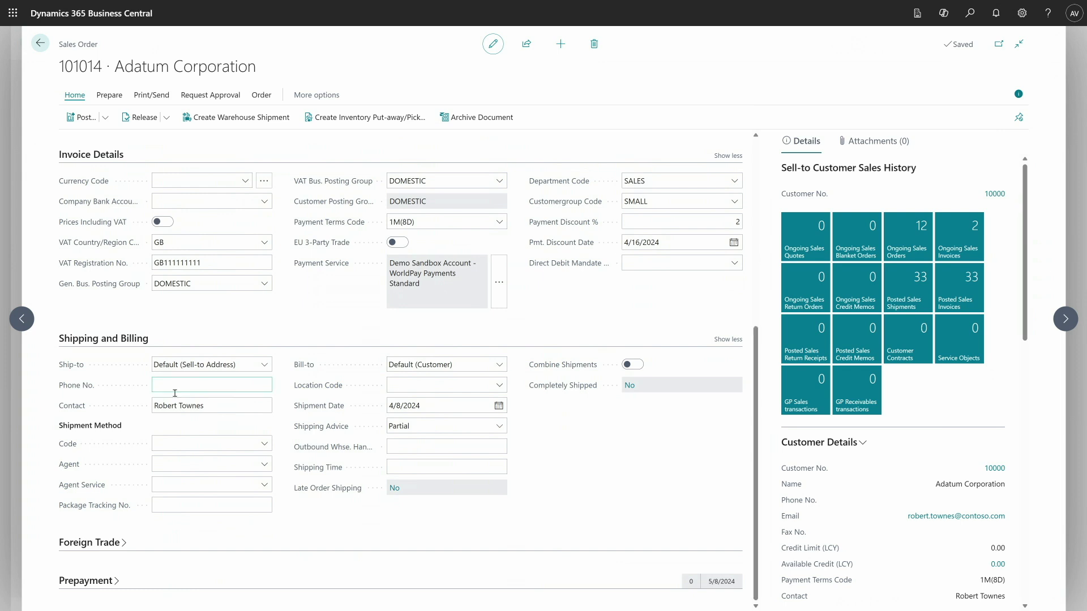
- Set the order's ship-to to Alternate Shipping Address using address TEST
click(234, 366)
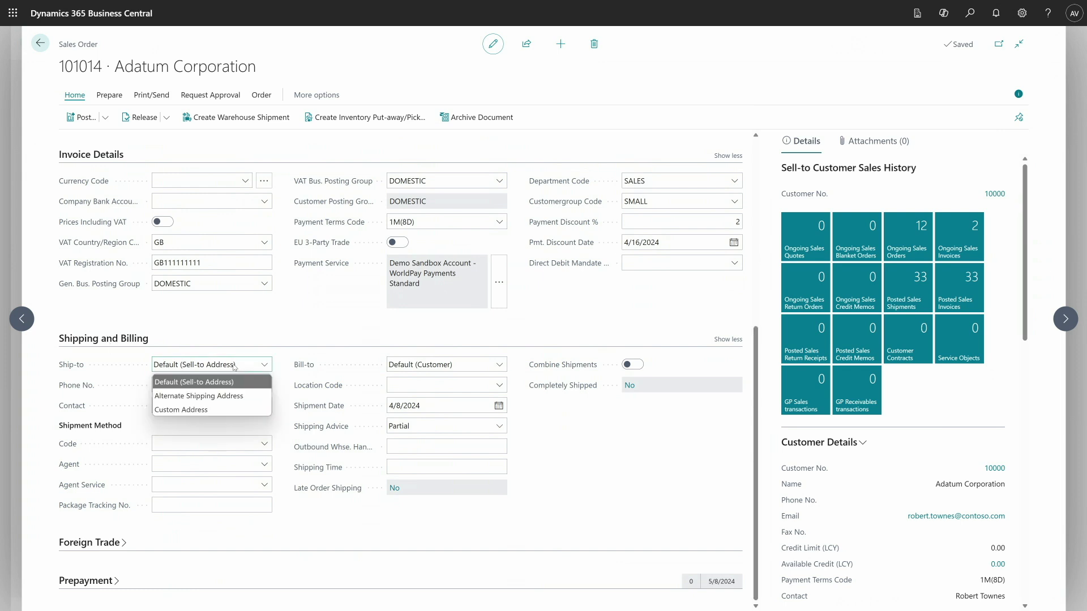
click(209, 396)
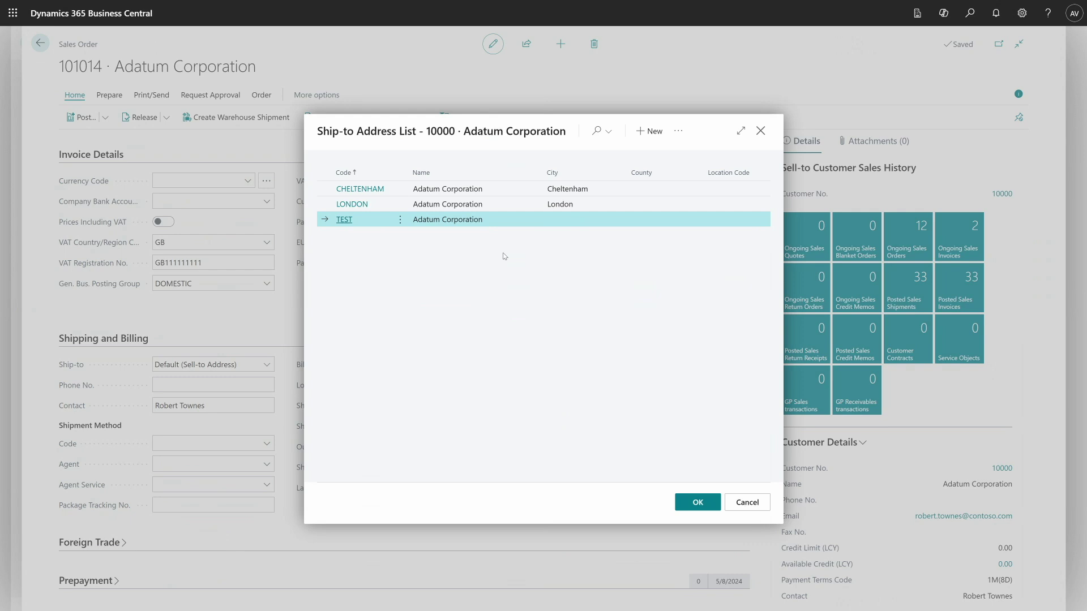
click(694, 505)
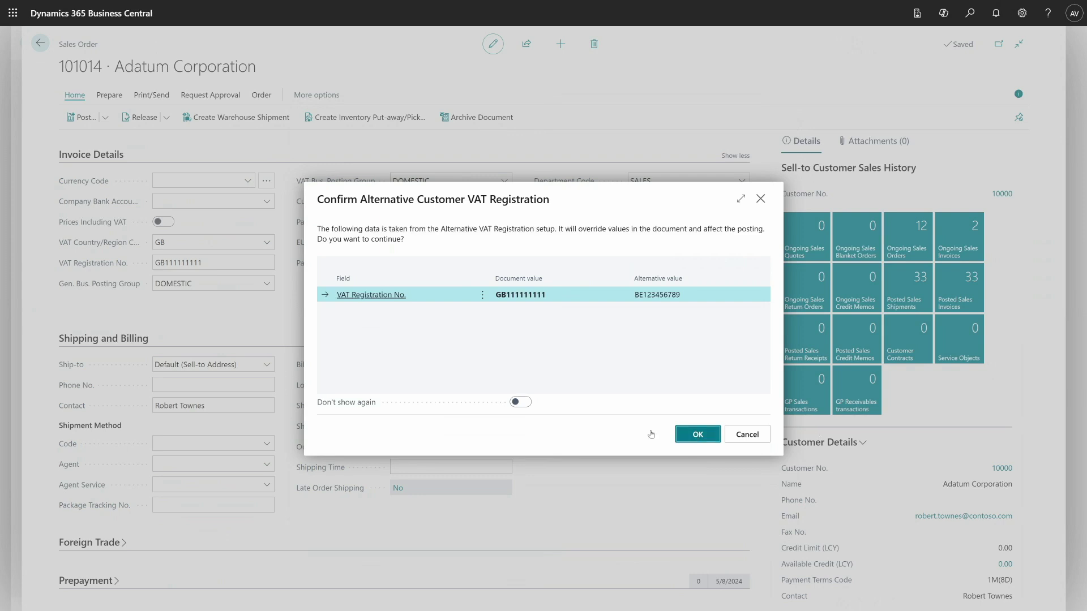
- Accept the alternative VAT registration BE123456789 for order 101014
key(Return)
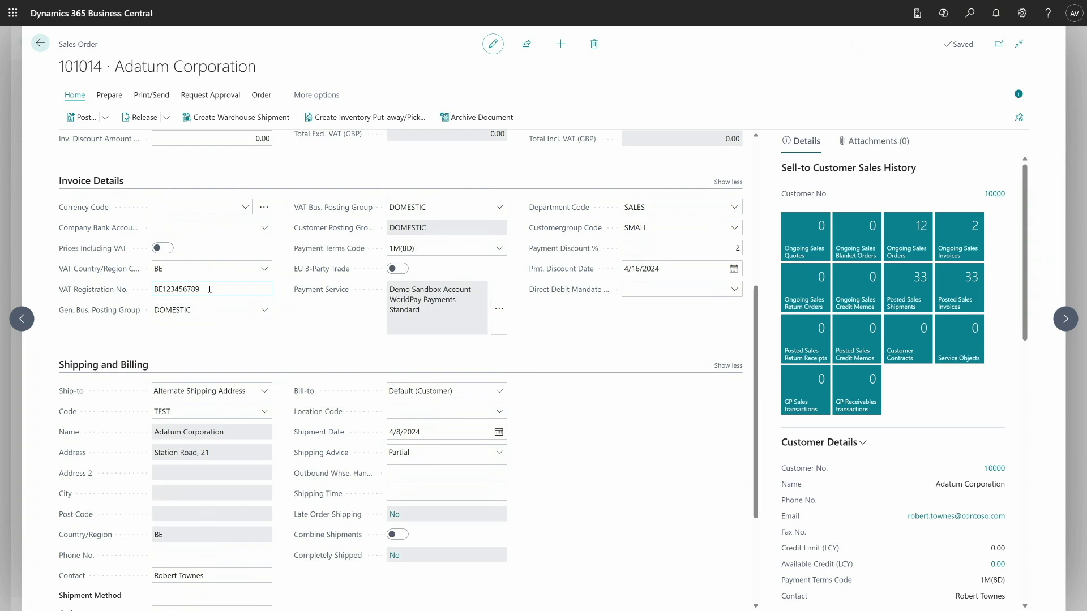
- Point out the order's VAT country BE and registration number BE123456789
click(204, 271)
double_click(215, 291)
click(279, 289)
- Switch ship-to back to Default (Sell-to Address), restoring VAT country GB and GB111111111
click(247, 394)
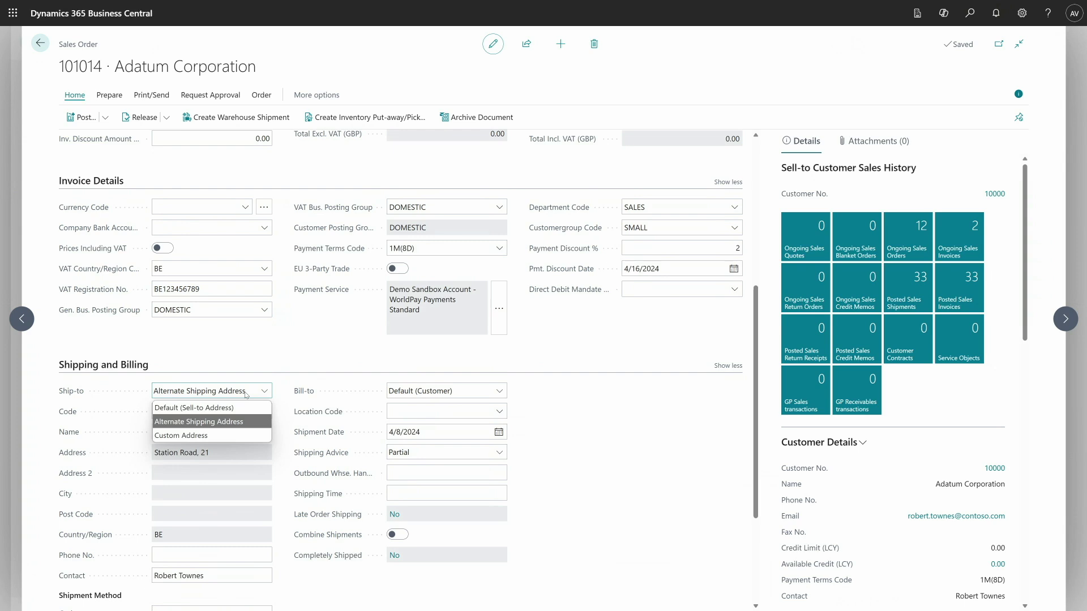
click(206, 409)
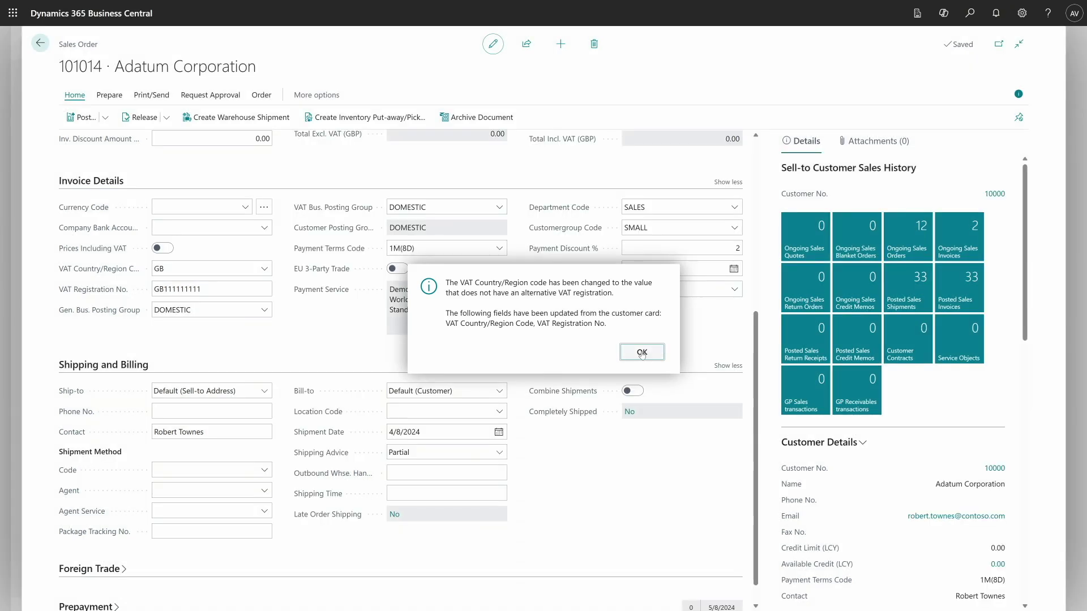
click(642, 352)
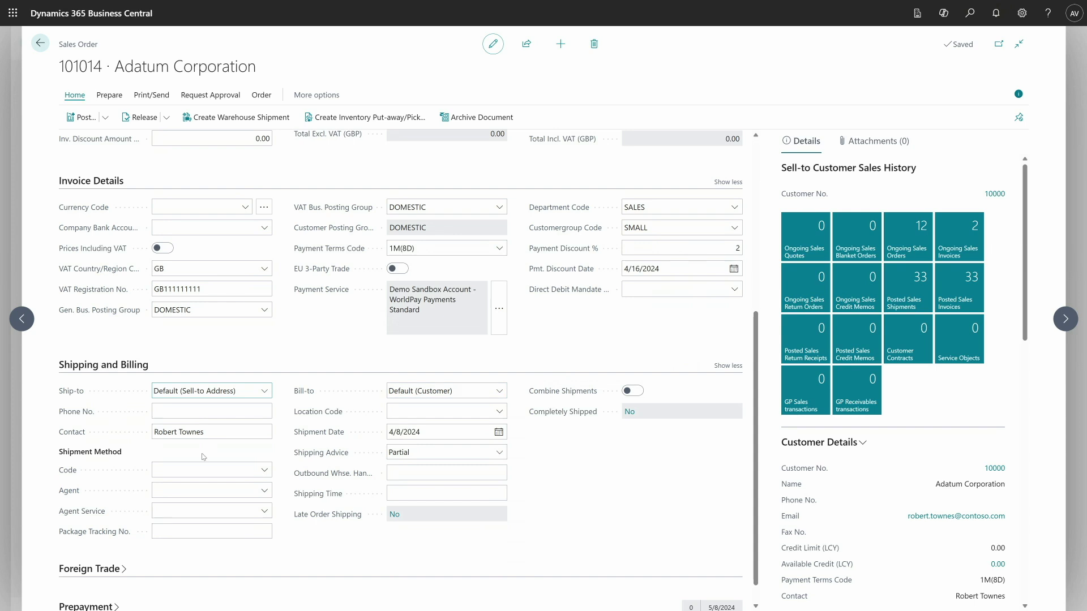
- Ship order 101014 to a custom DK address, applying DK12345678 with EU posting groups
click(246, 396)
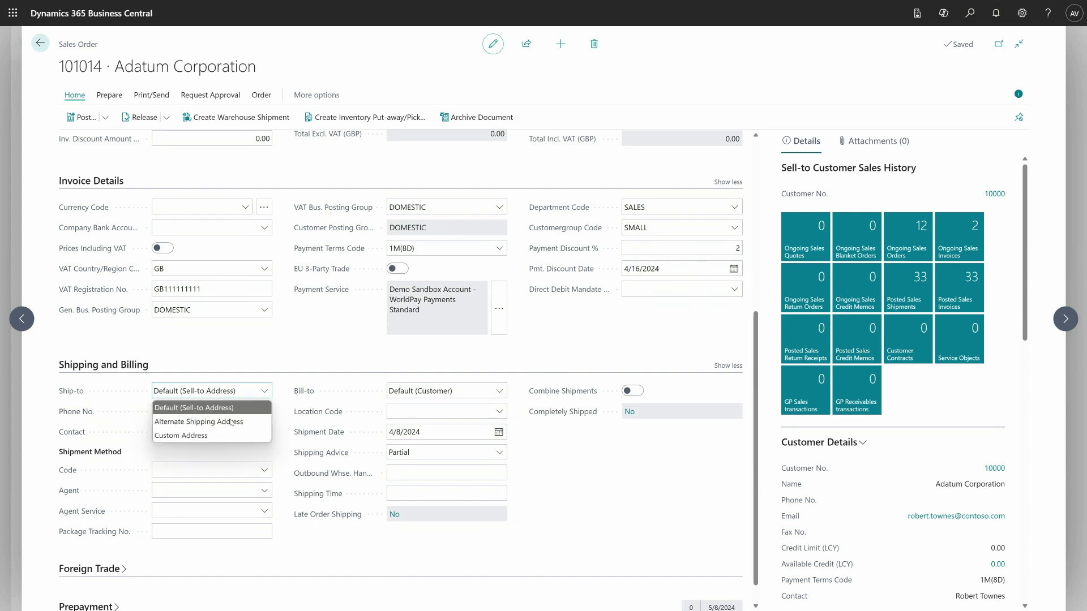
click(215, 436)
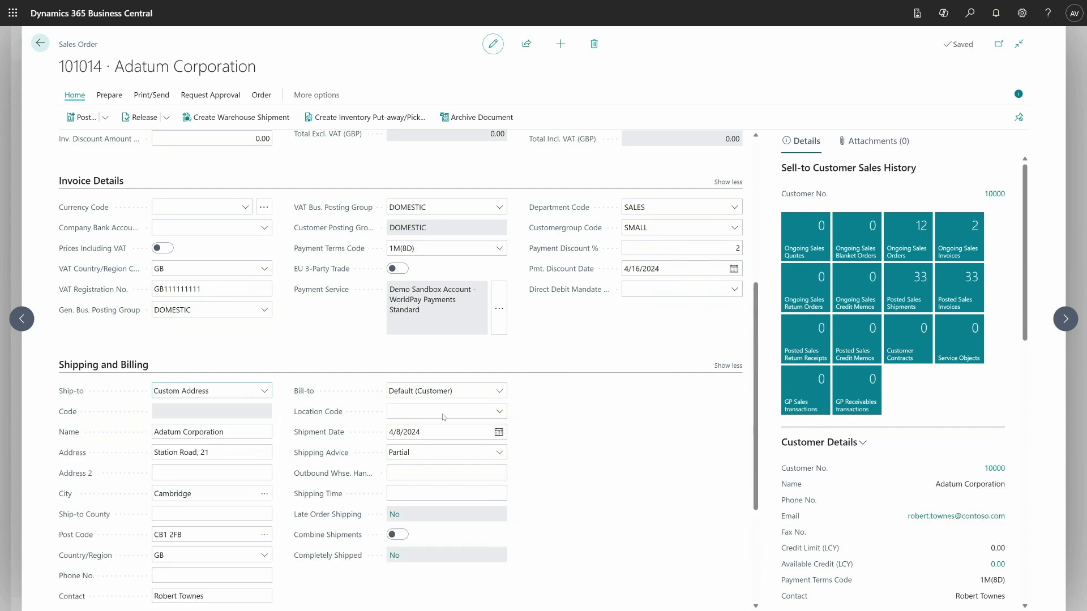
scroll(748, 375, down, 1)
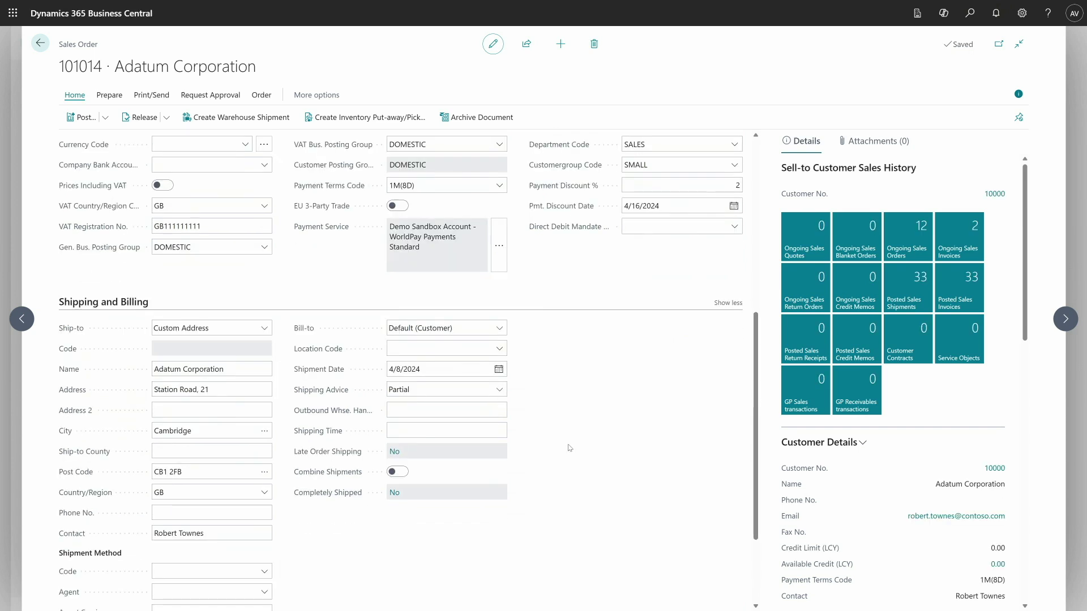
click(180, 487)
text(DK)
key(Tab)
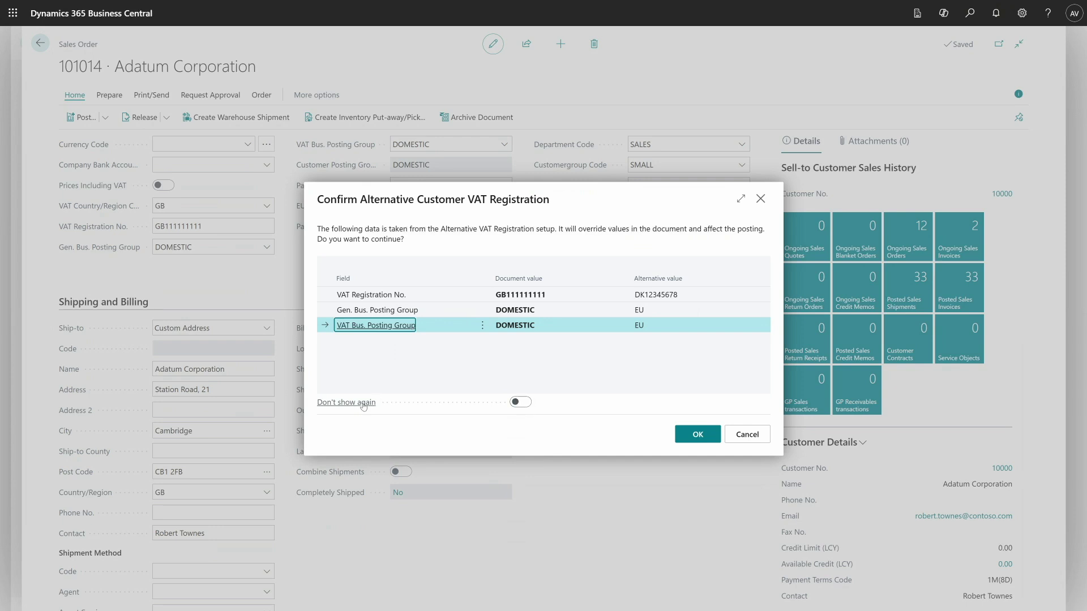
click(526, 404)
click(698, 435)
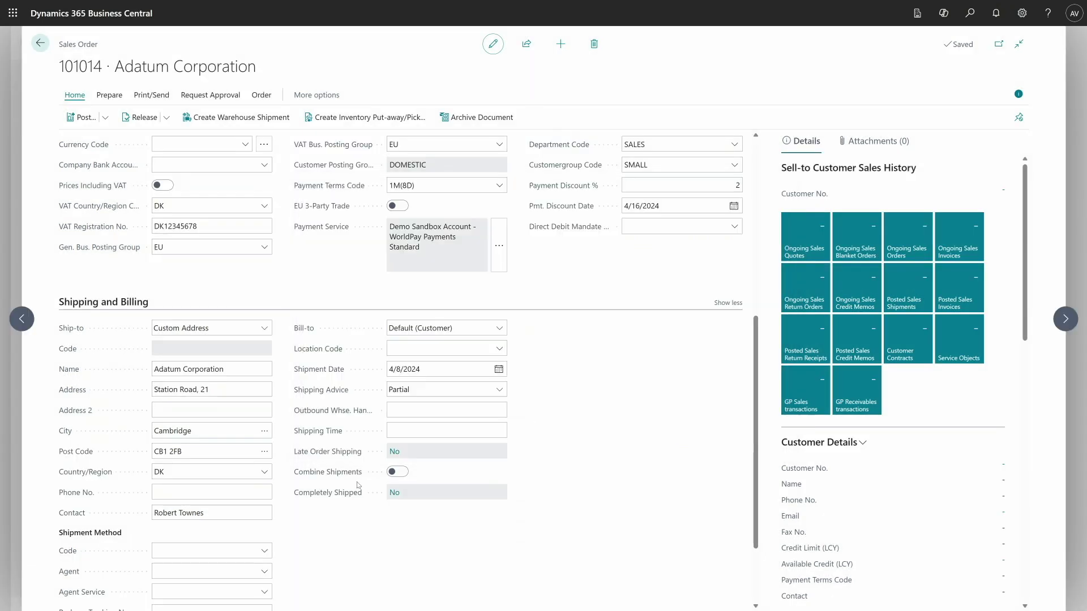